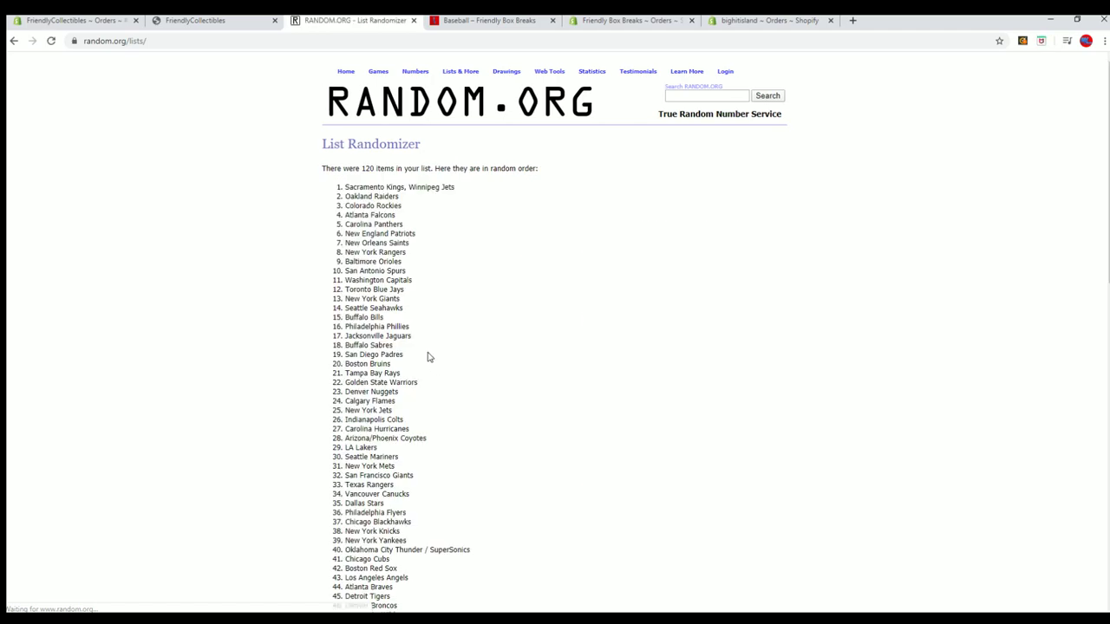
Step: Randomize the list of teams six more times, for seven rounds in total
left_click(338, 541)
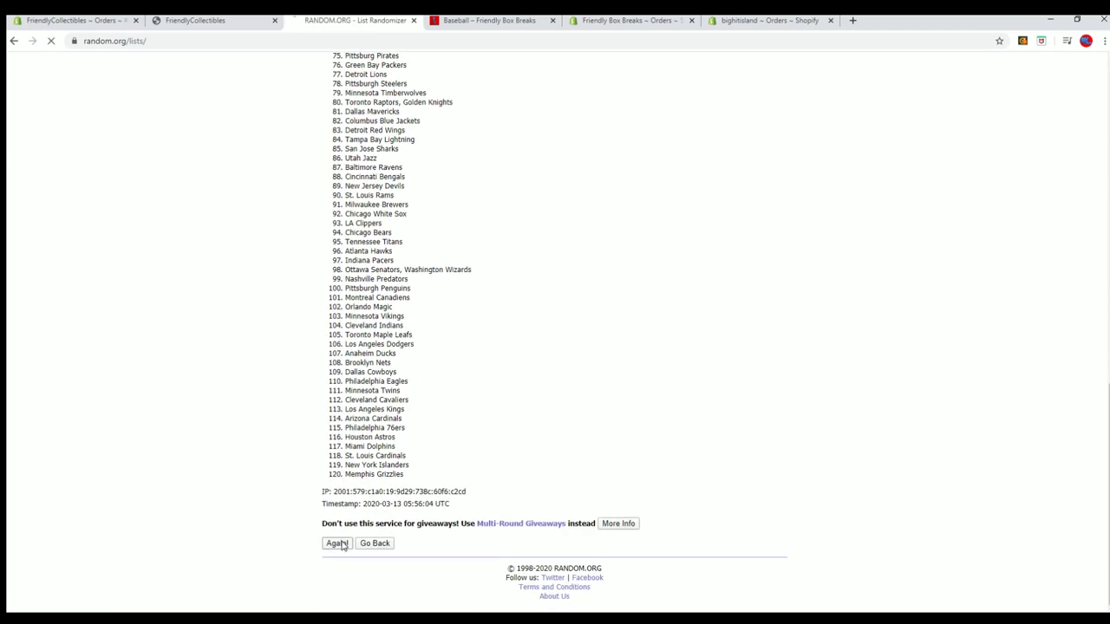
scroll(341, 436, "down", 10)
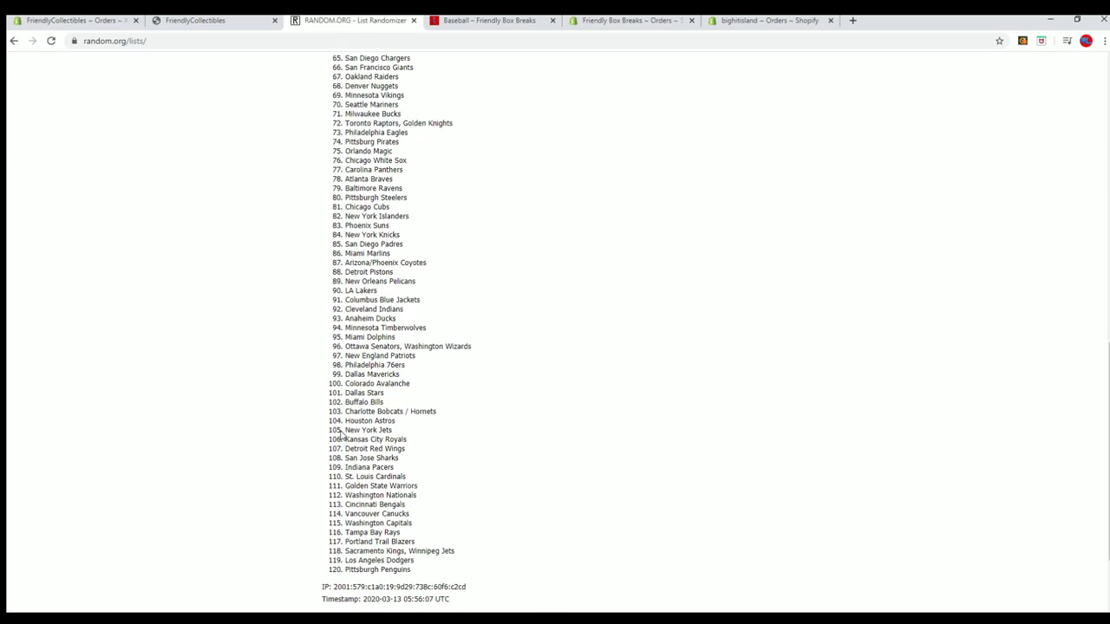
left_click(337, 542)
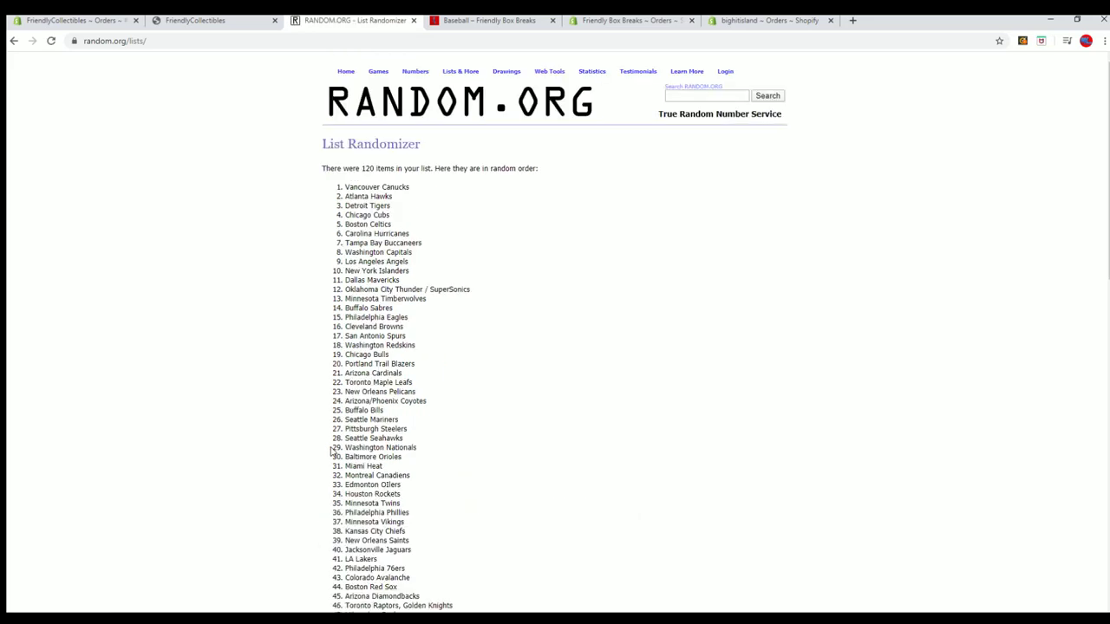
scroll(400, 293, "down", 8)
scroll(400, 292, "down", 3)
left_click(337, 543)
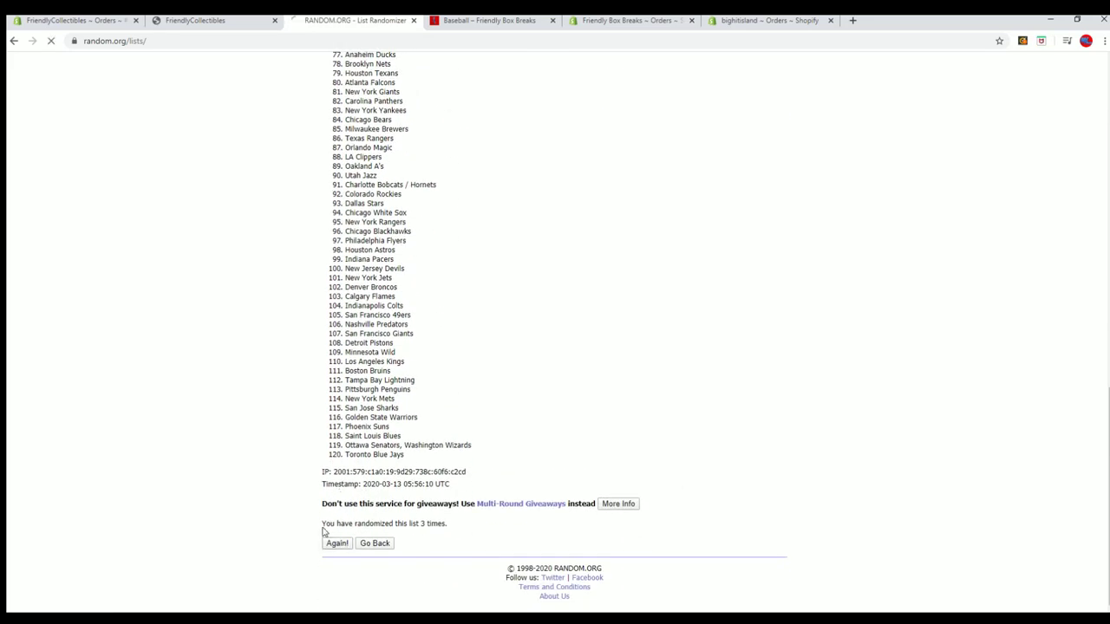
scroll(341, 468, "down", 10)
left_click(338, 544)
scroll(338, 480, "down", 7)
scroll(338, 480, "down", 2)
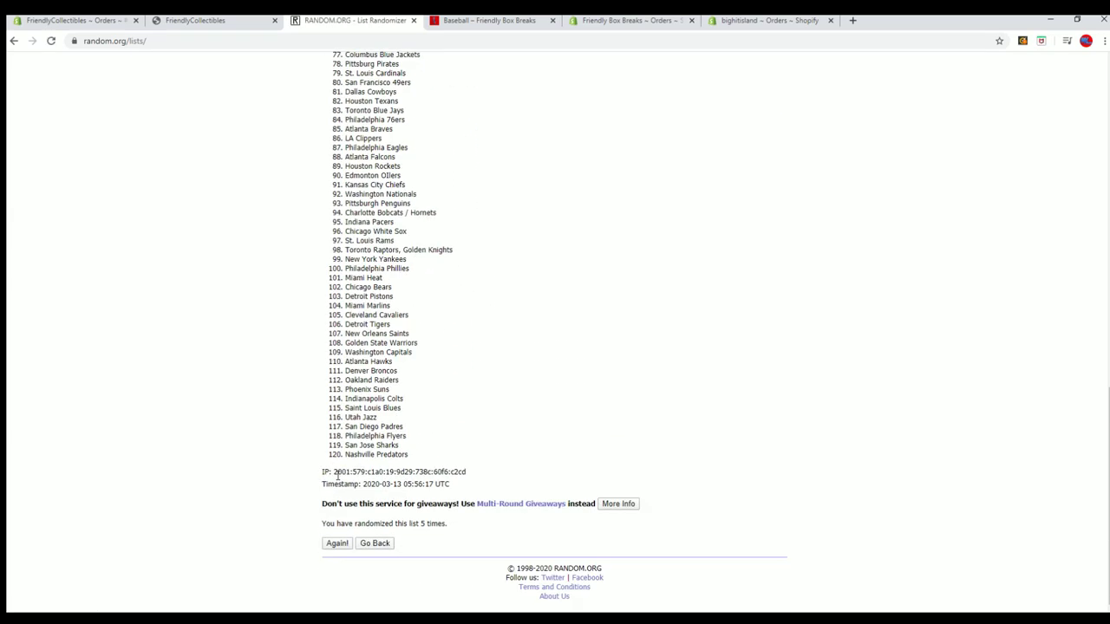
left_click(338, 543)
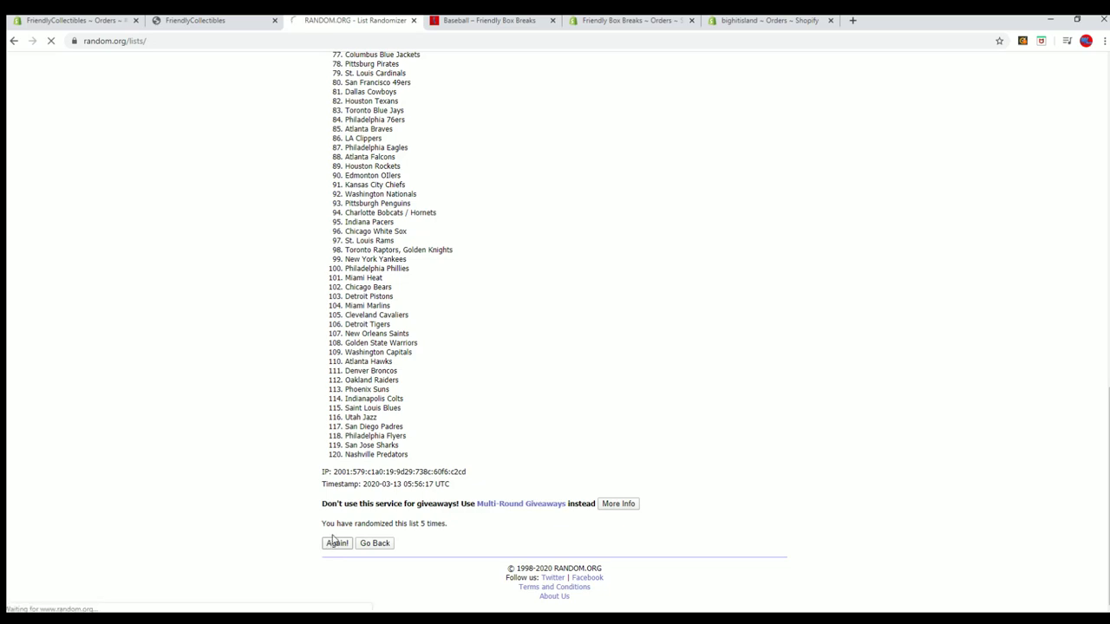
scroll(330, 512, "down", 5)
left_click(338, 547)
Step: Copy all 120 team names from the final randomized list
left_click_drag(345, 186, 433, 459)
scroll(421, 314, "down", 7)
scroll(422, 314, "down", 3)
right_click(397, 353)
left_click(401, 359)
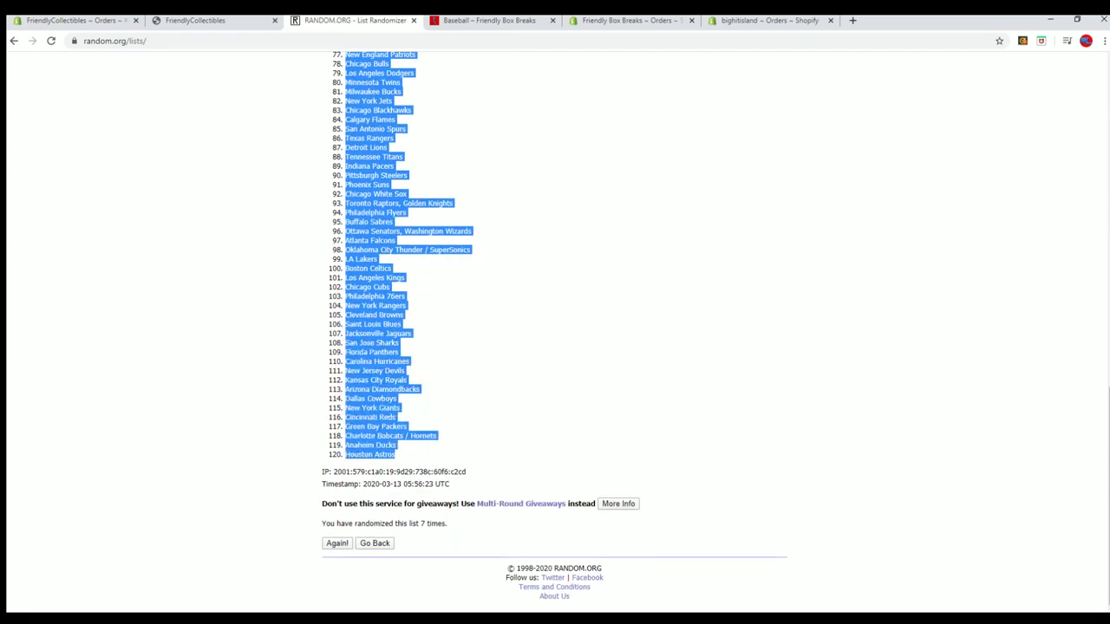
Step: Switch to the ALL TEAMS workbook in Excel and paste the copied teams as plain text starting at cell B2
key("alt+Tab")
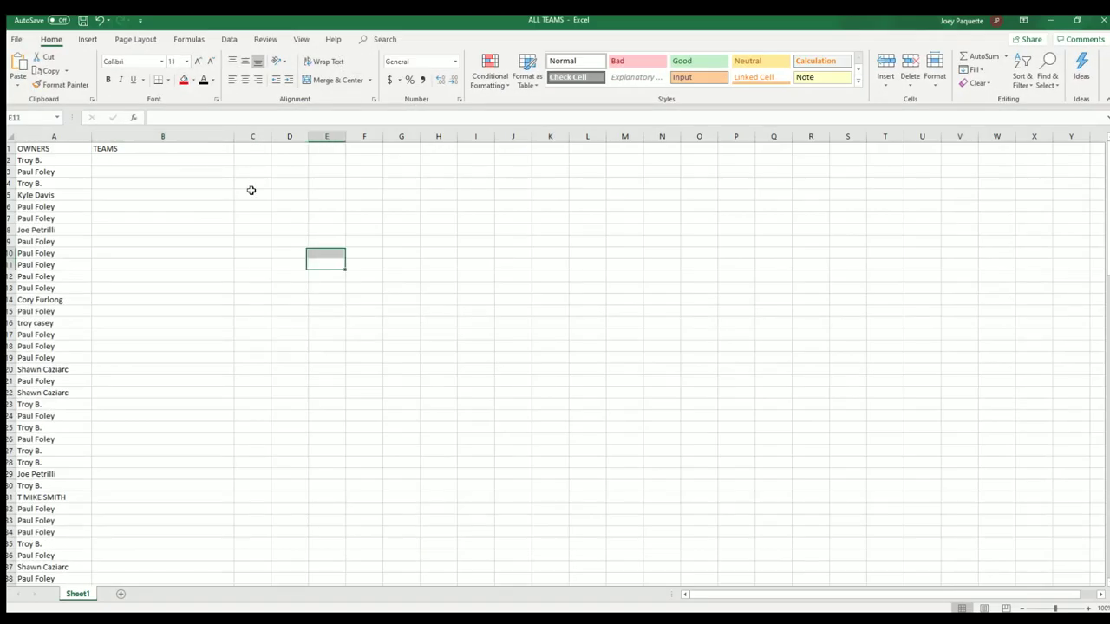
left_click(149, 158)
right_click(149, 159)
left_click(201, 223)
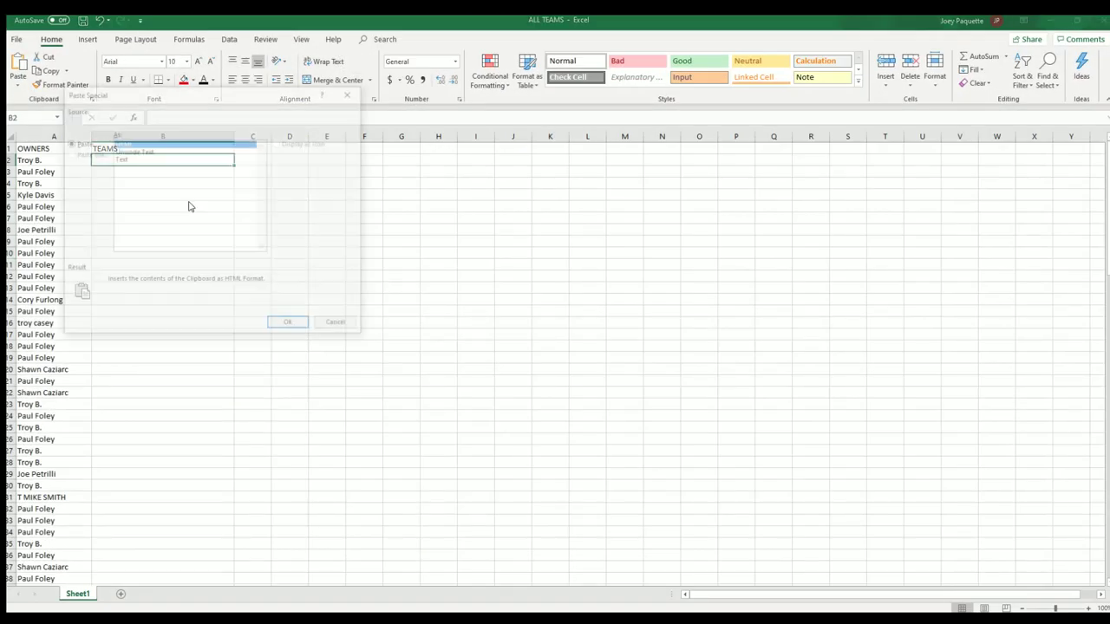
left_click(120, 159)
left_click(289, 326)
left_click(286, 294)
Step: Apply all borders to the OWNERS and TEAMS columns
left_click_drag(54, 136, 113, 136)
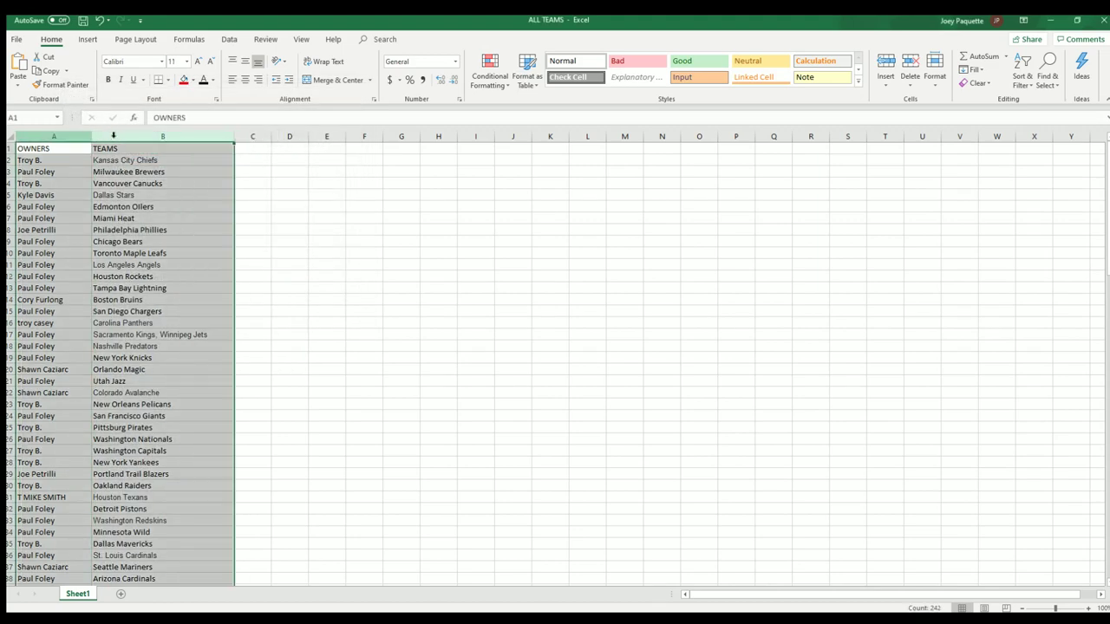
left_click(167, 79)
left_click(182, 177)
left_click(88, 159)
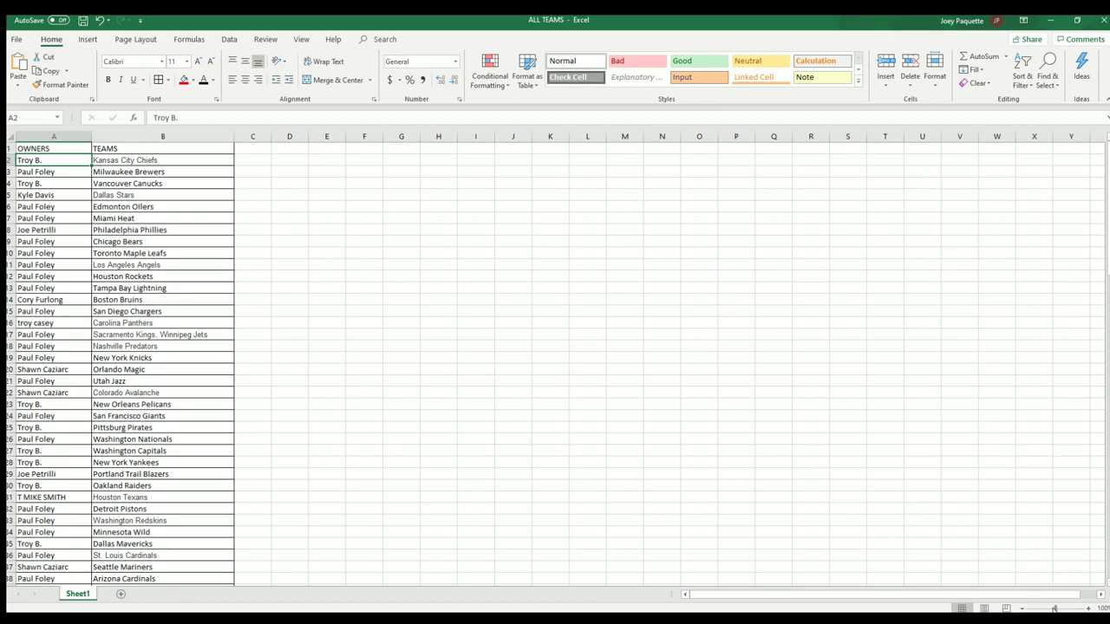
Step: Review the randomized owner and team pairings down the sheet at 400% zoom, and return to the first row
left_click_drag(1055, 608, 1086, 608)
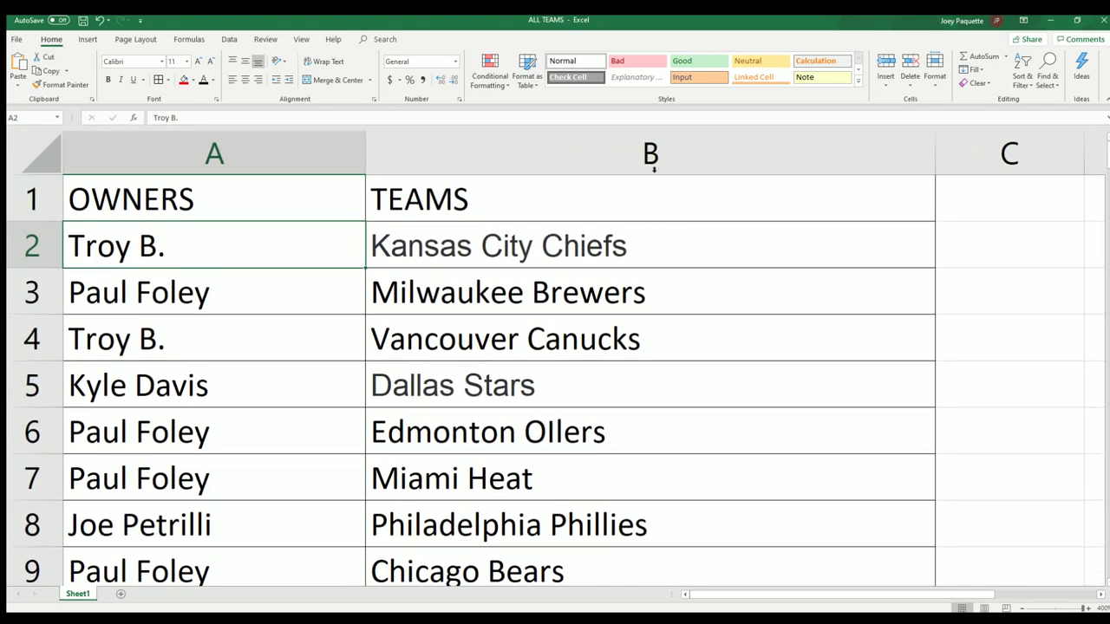
left_click(651, 147)
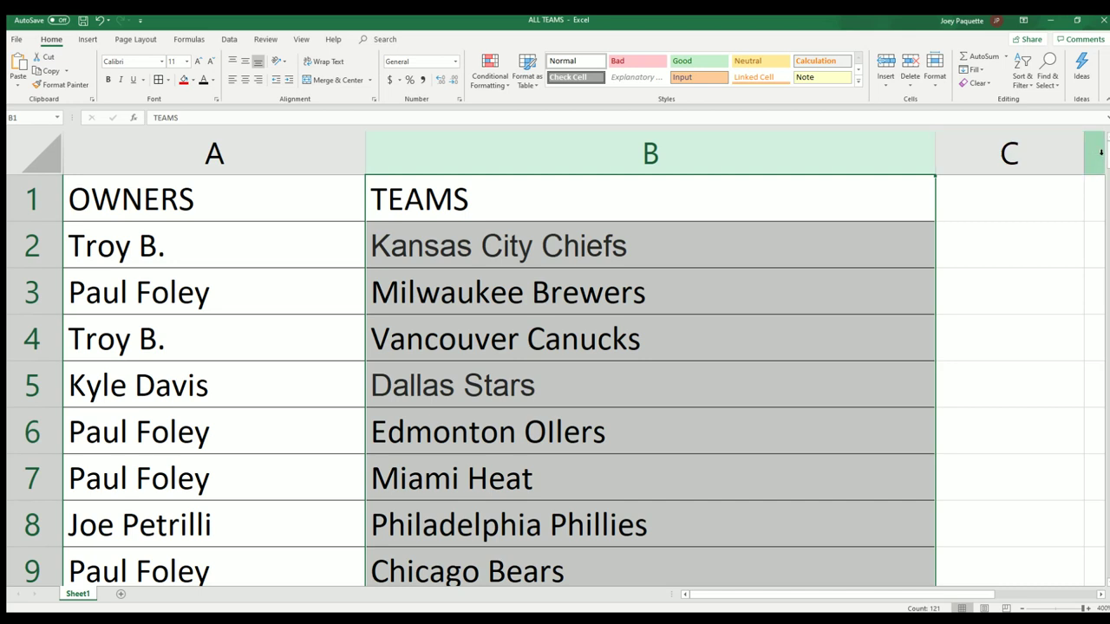
scroll(1106, 158, "down", 2)
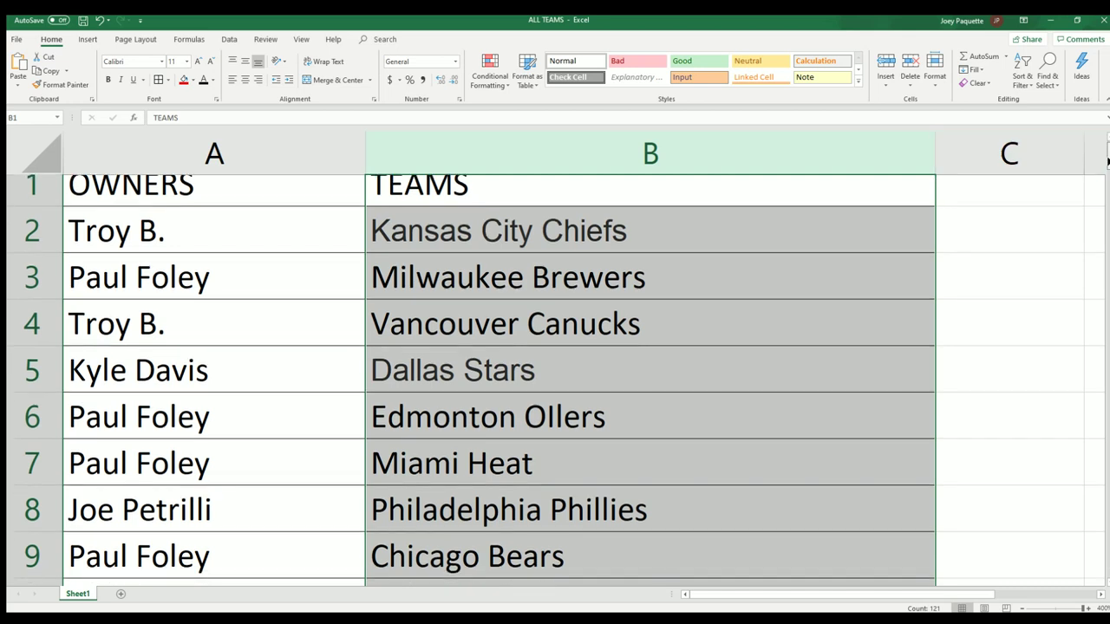
left_click_drag(1105, 165, 1108, 184)
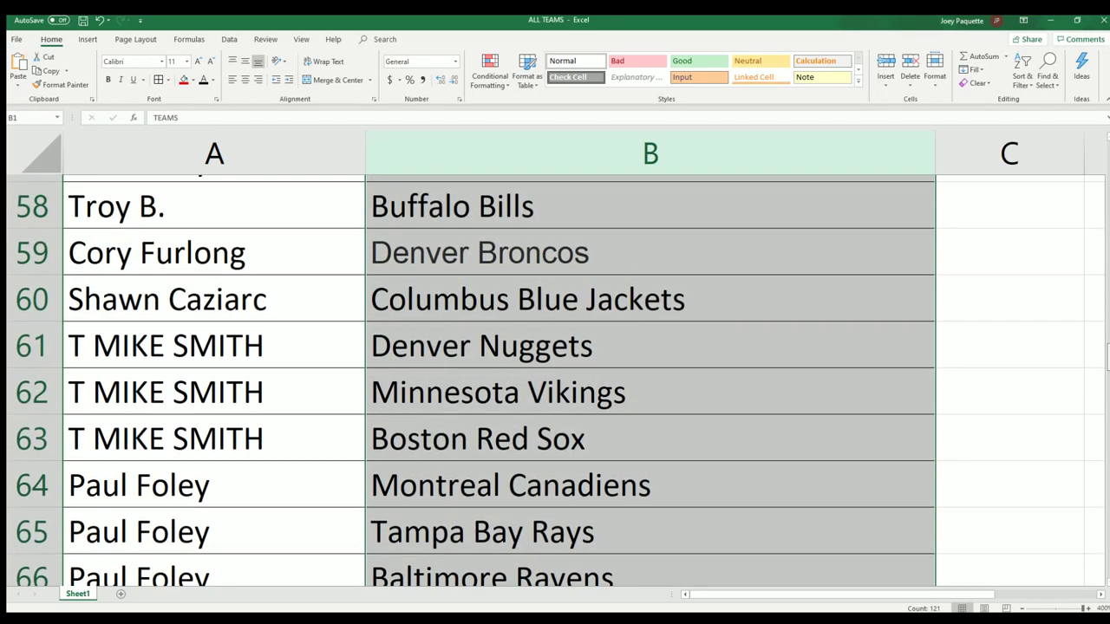
scroll(555, 382, "up", 3)
scroll(555, 381, "up", 3)
scroll(555, 382, "up", 12)
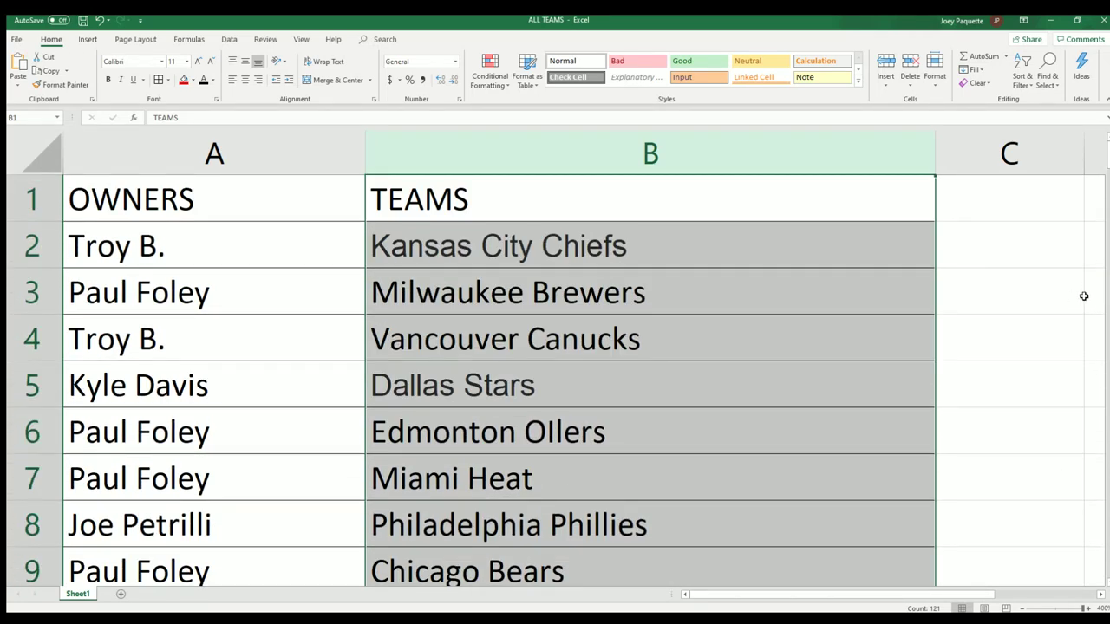
Step: Sort the sheet by the TEAMS column from A to Z, keeping each owner with the matching team
left_click_drag(1084, 608, 1062, 608)
left_click_drag(808, 377, 739, 356)
left_click(318, 138)
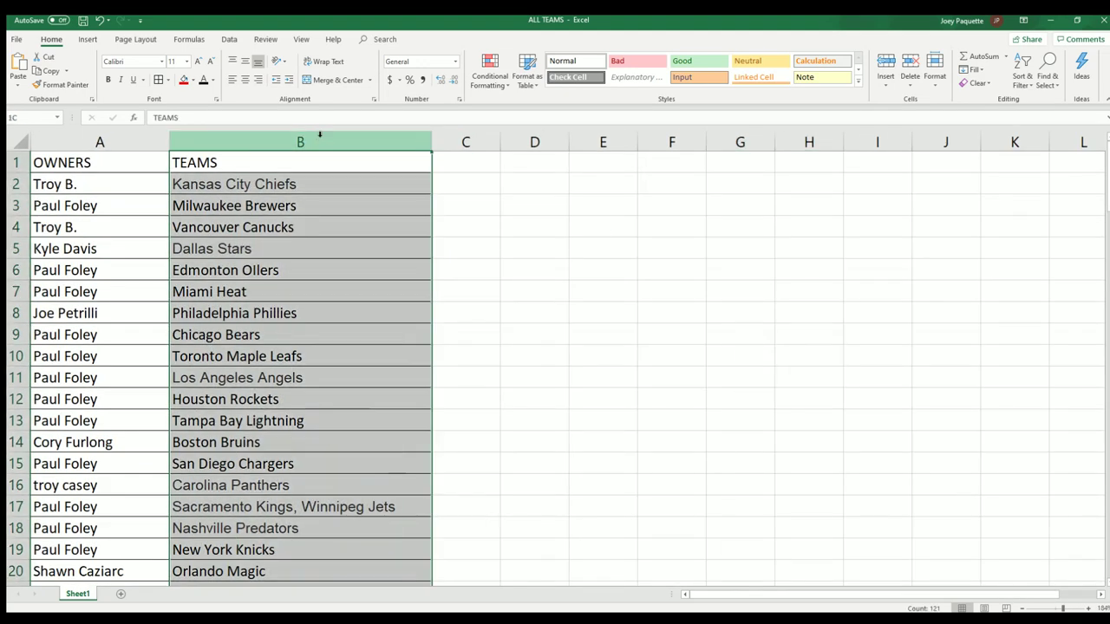
left_click(1023, 78)
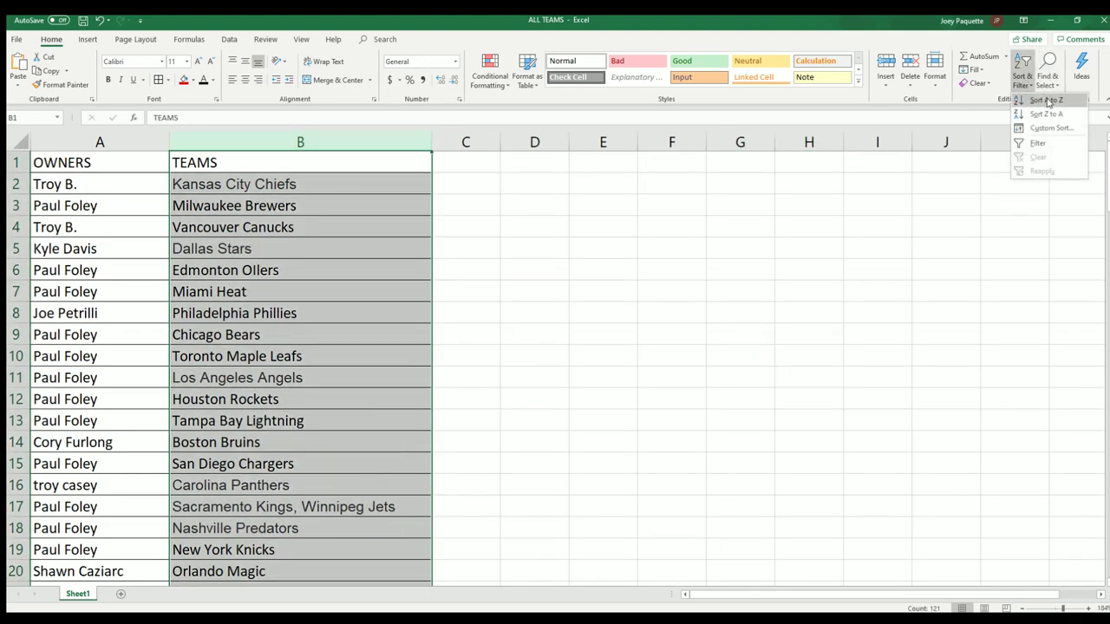
left_click(1045, 105)
left_click(223, 468)
left_click(510, 319)
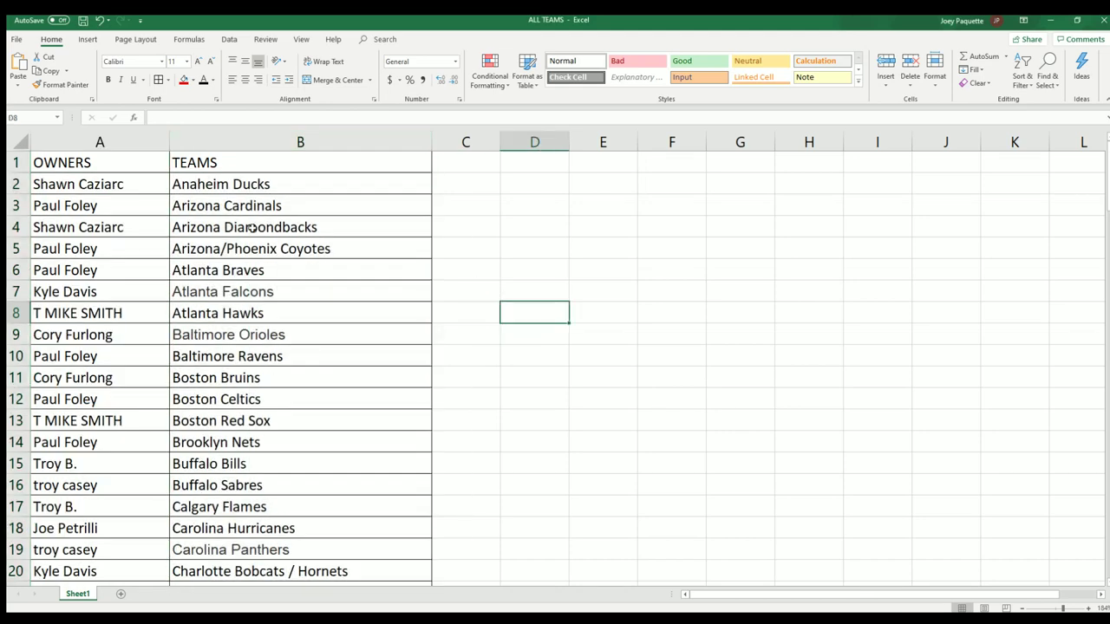
Step: Enlarge the sheet and examine the alphabetically sorted teams with their owners, returning to the start of the list
left_click(151, 183)
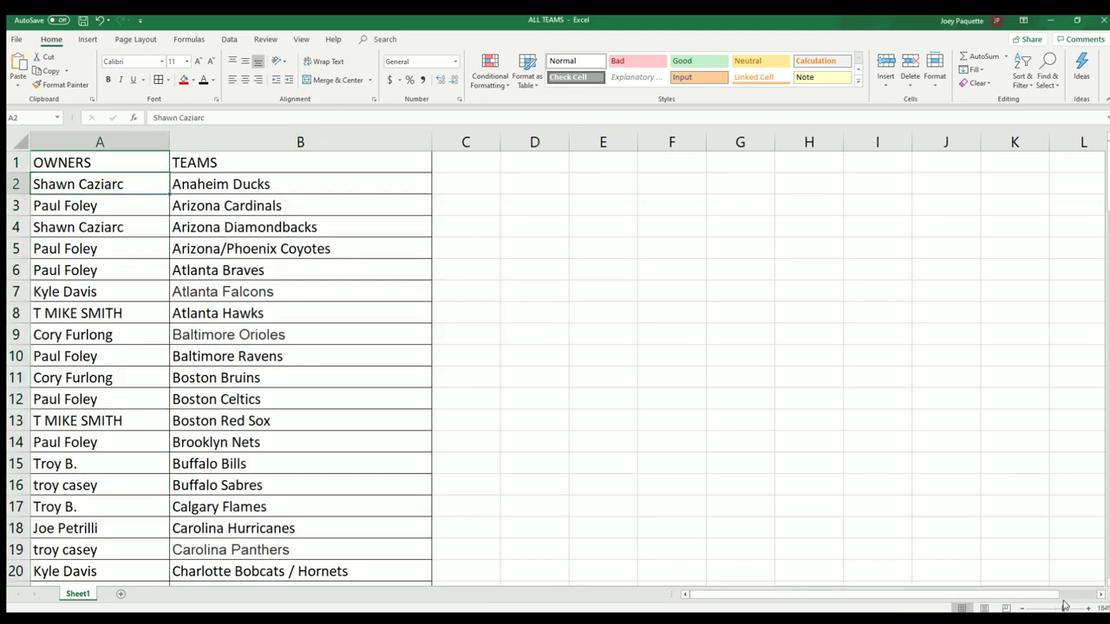
left_click_drag(1063, 608, 1087, 608)
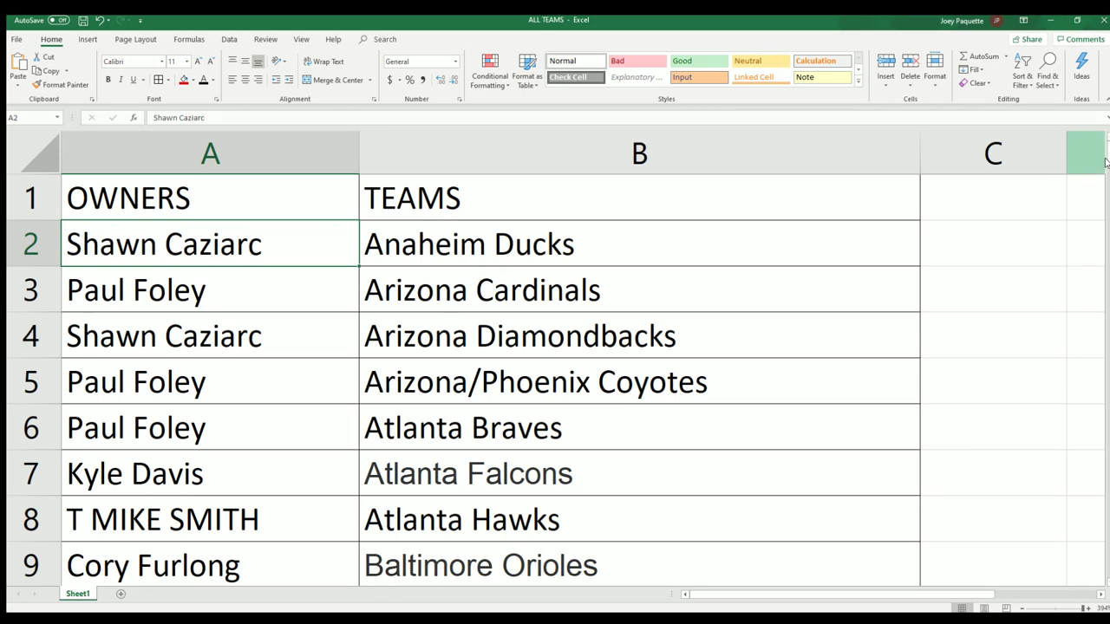
scroll(556, 373, "down", 2)
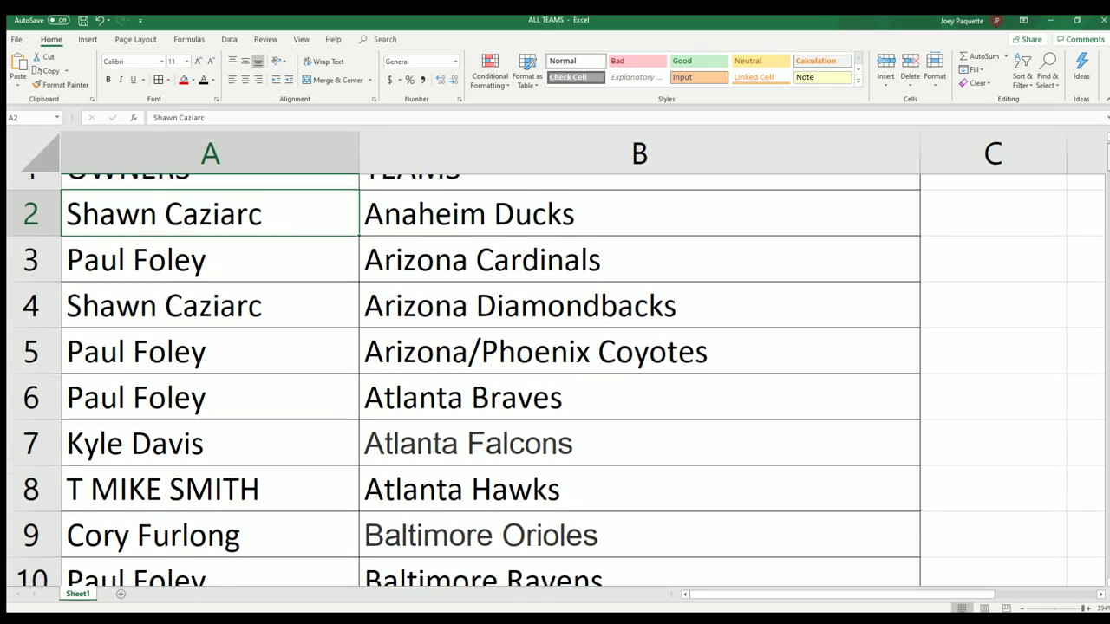
scroll(555, 372, "down", 1)
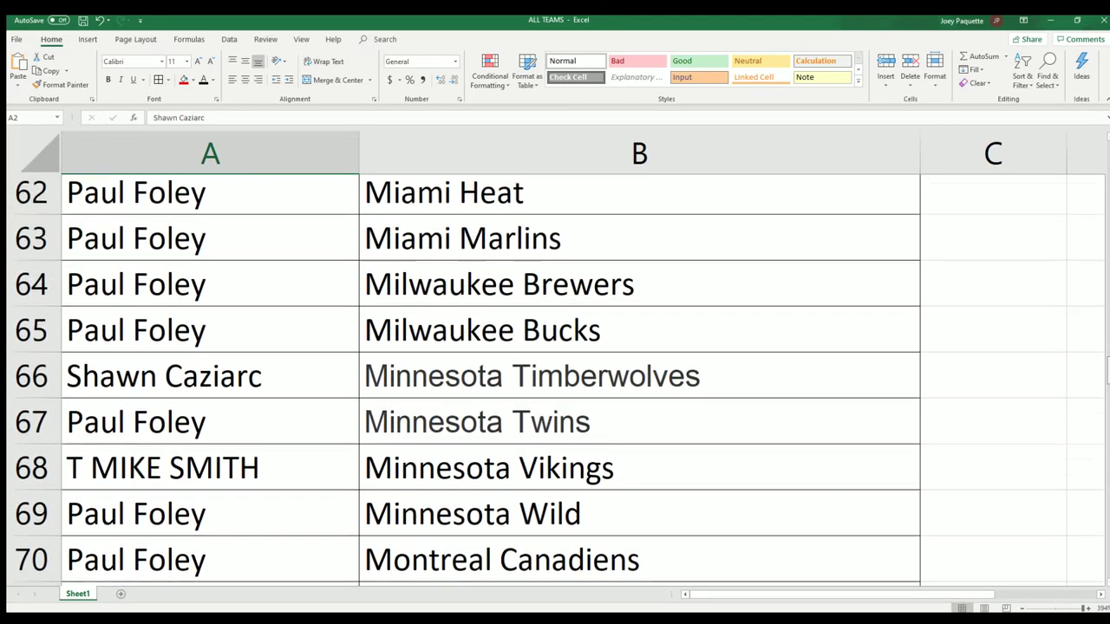
scroll(555, 382, "up", 2)
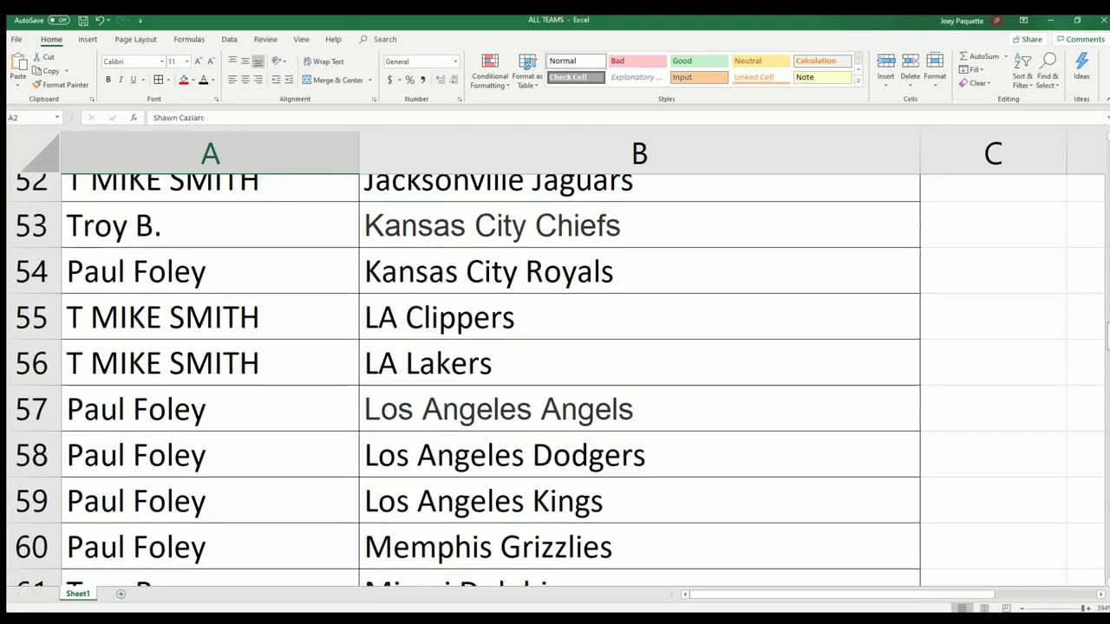
scroll(555, 382, "up", 1)
scroll(555, 381, "up", 1)
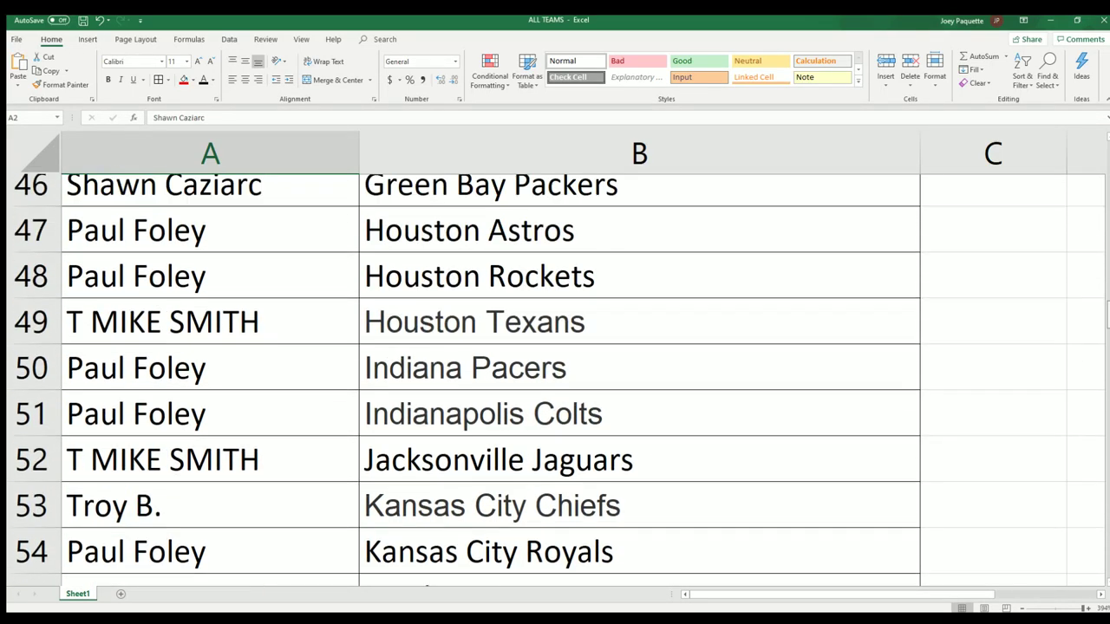
scroll(555, 382, "up", 2)
scroll(1101, 295, "up", 2)
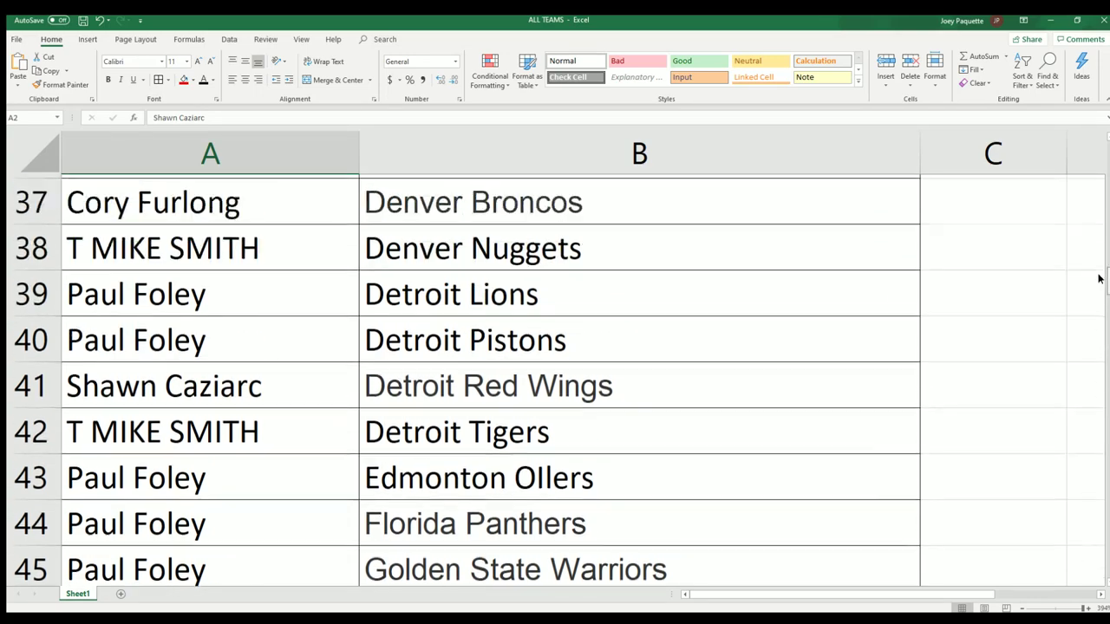
scroll(1098, 269, "up", 7)
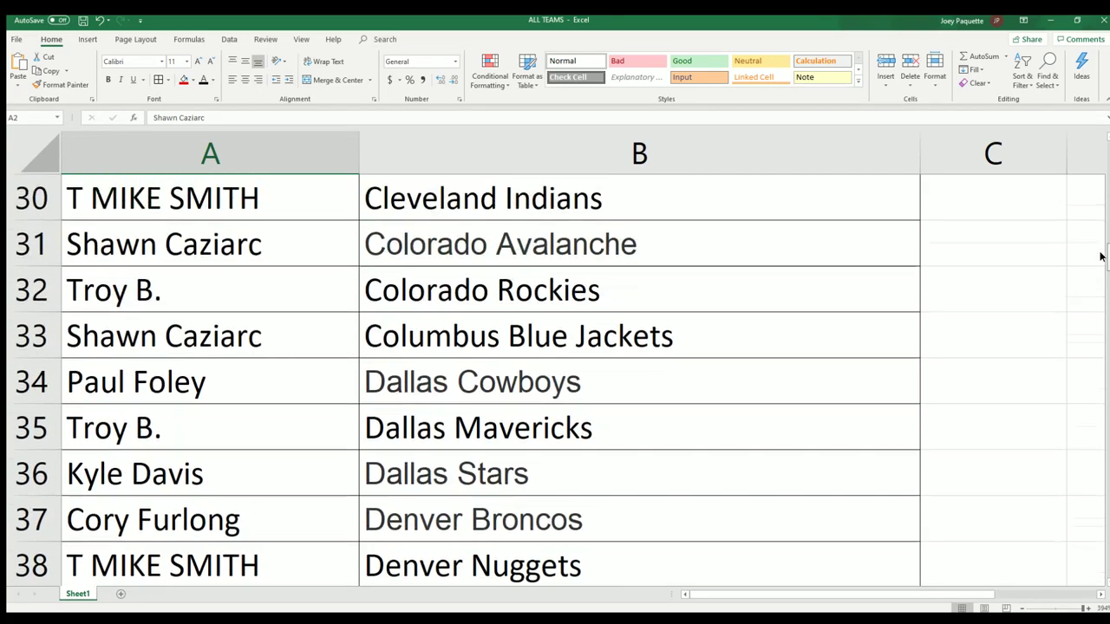
scroll(1101, 260, "up", 4)
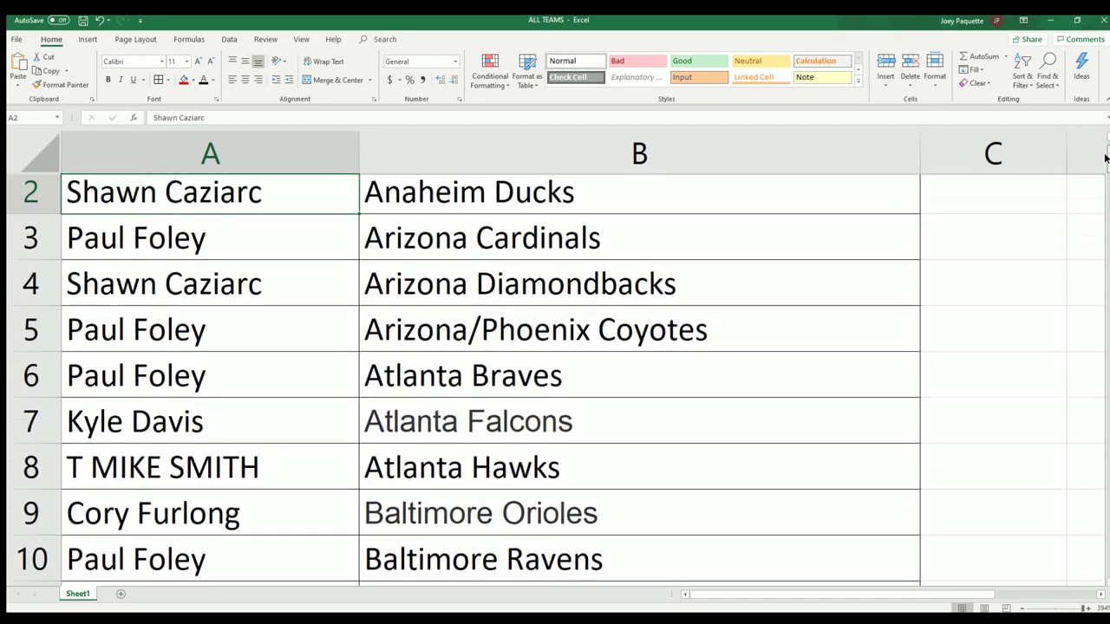